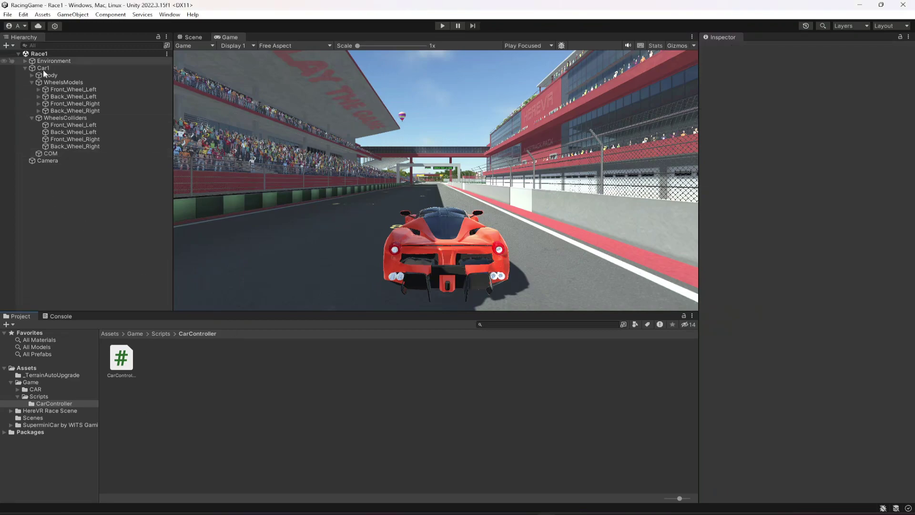
Step: Inspect the front wheel colliders, then collapse WheelsColliders, WheelsModels and Car1 and deselect
click(72, 89)
click(77, 138)
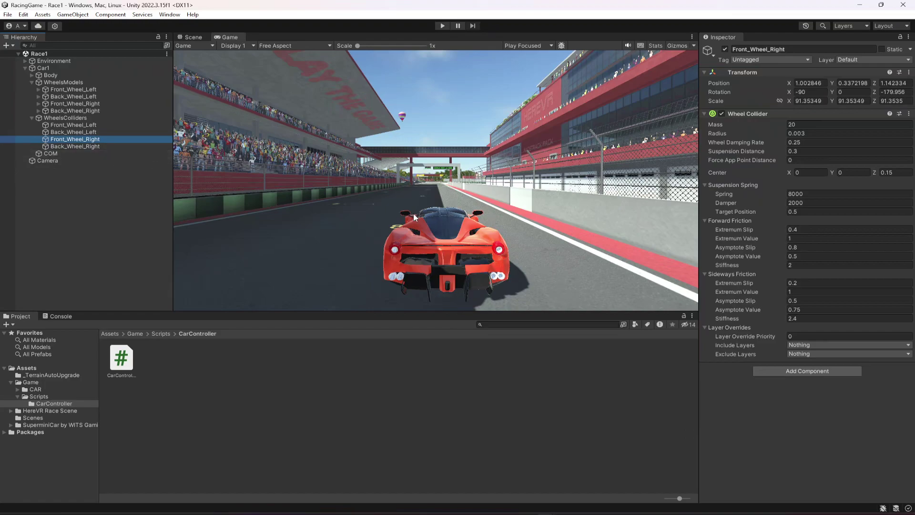
click(31, 117)
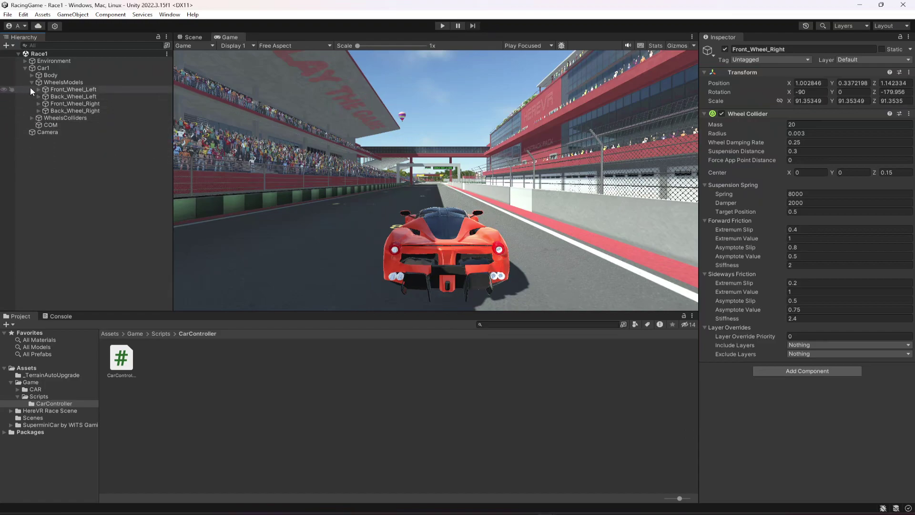
click(32, 82)
click(24, 67)
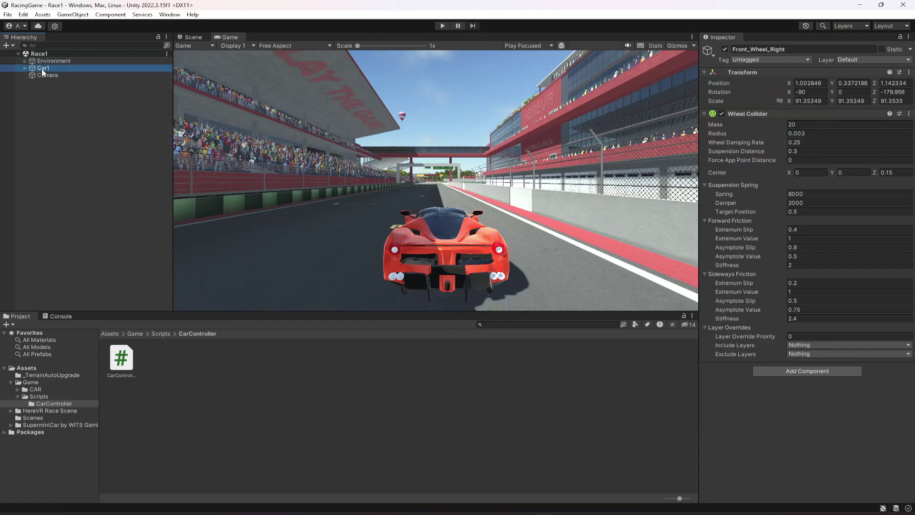
click(132, 153)
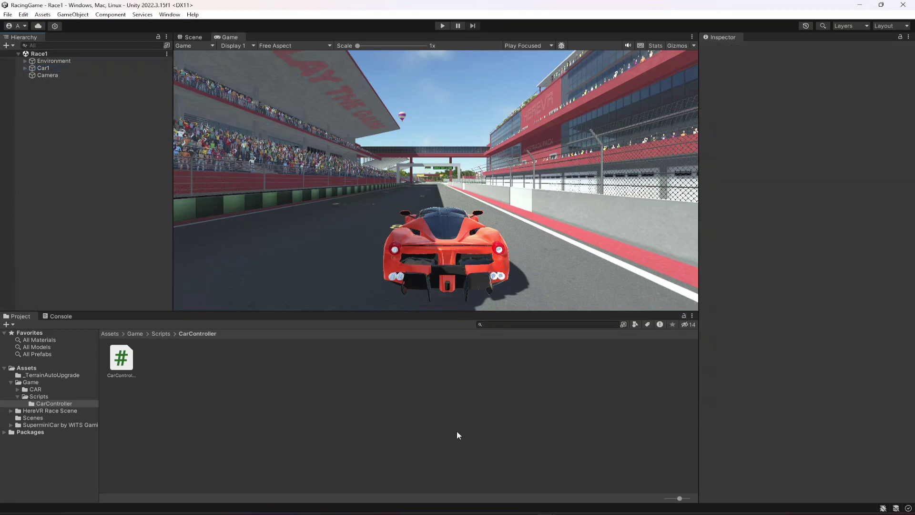
scroll(311, 297, down, 6)
scroll(311, 297, down, 10)
scroll(311, 297, down, 6)
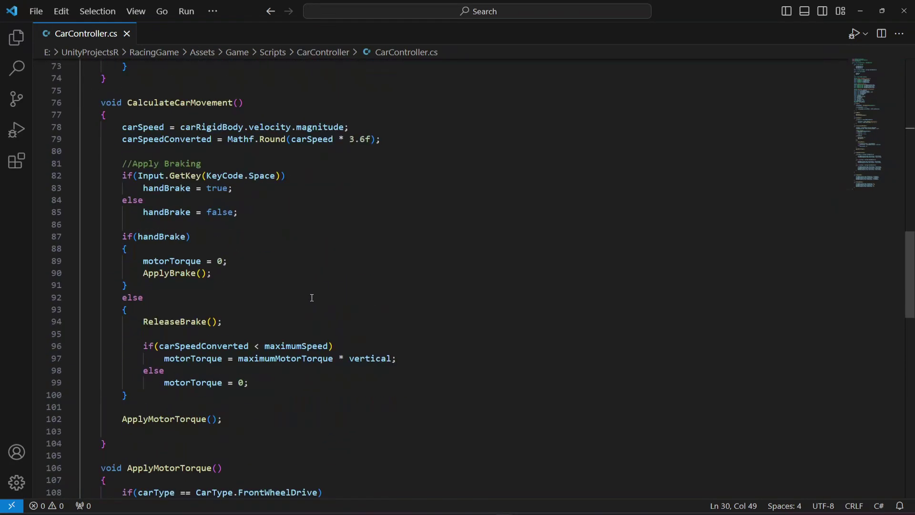
scroll(311, 297, down, 5)
scroll(311, 297, down, 12)
scroll(312, 299, up, 5)
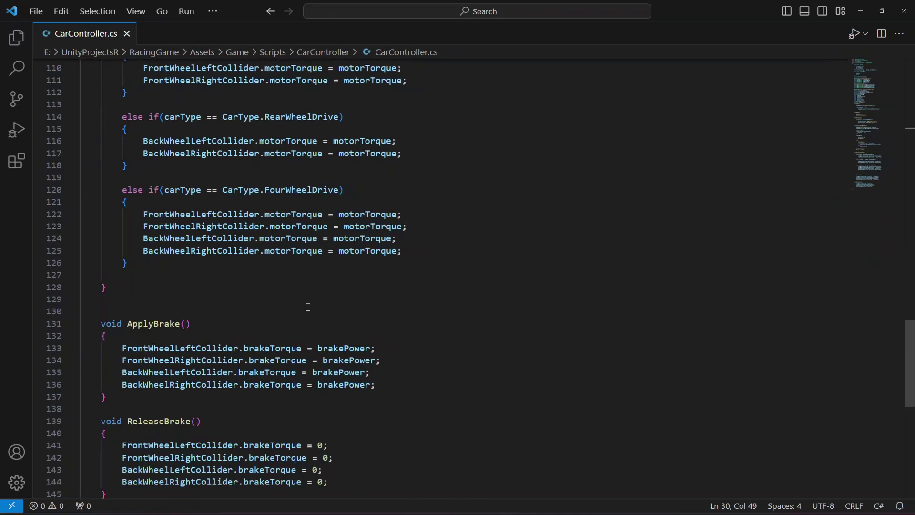
scroll(295, 377, up, 5)
scroll(294, 377, up, 8)
scroll(294, 377, up, 3)
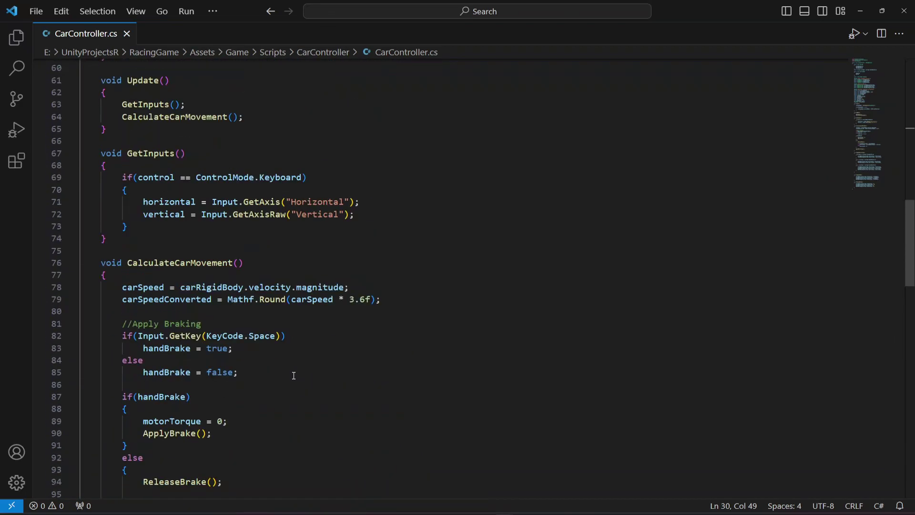
Step: Place the caret after CalculateCarMovement's closing brace in CarController.cs
click(96, 307)
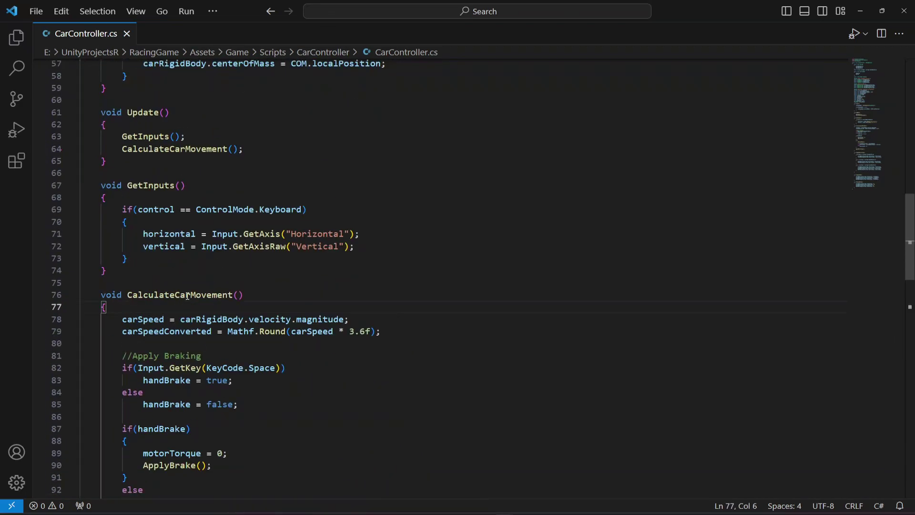
double_click(172, 295)
scroll(147, 317, down, 6)
scroll(107, 364, down, 2)
click(120, 350)
Step: Write a CalculateSteering method containing tireAngle = maximumSteeringAngle * horizontal;
key(Return)
key(Return)
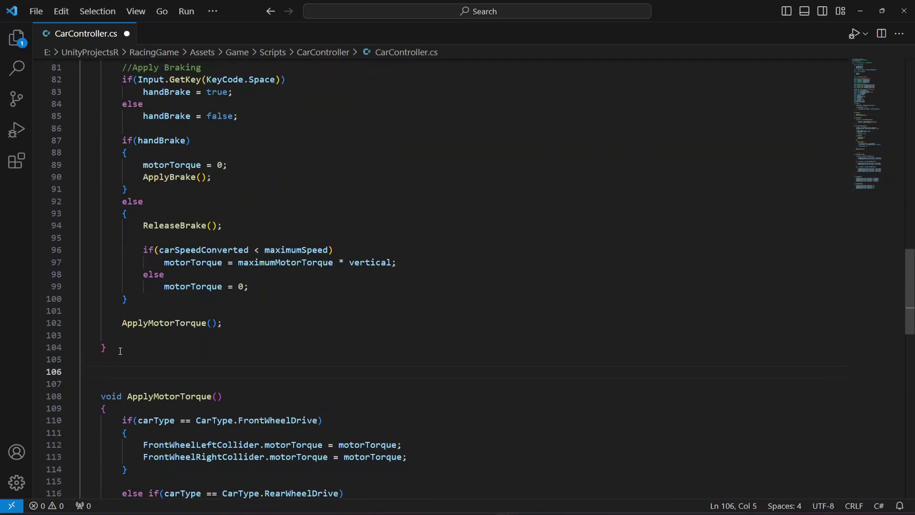
text(void Calculate)
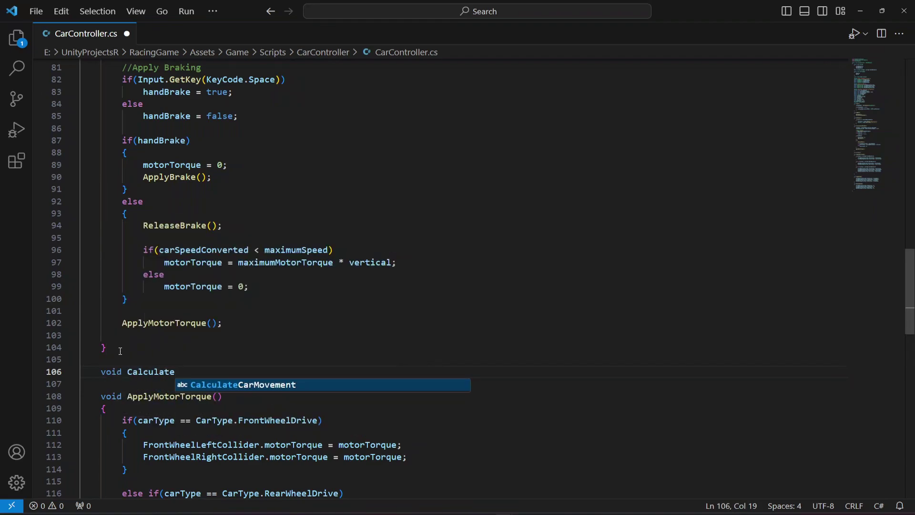
text(St)
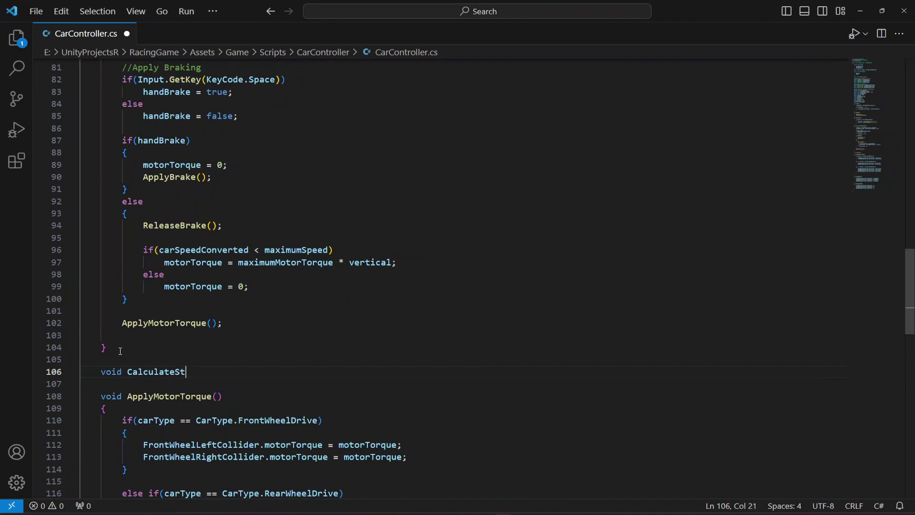
text(eering()
key(Return)
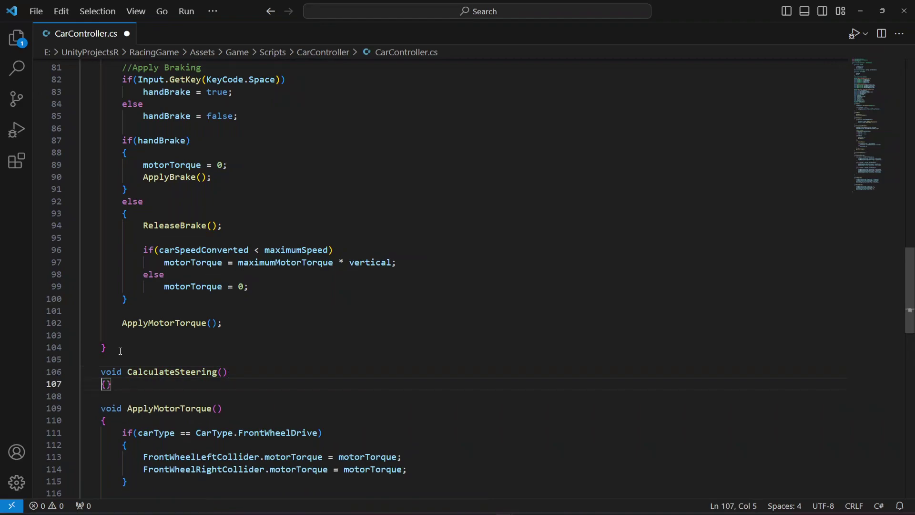
text({)
key(Return)
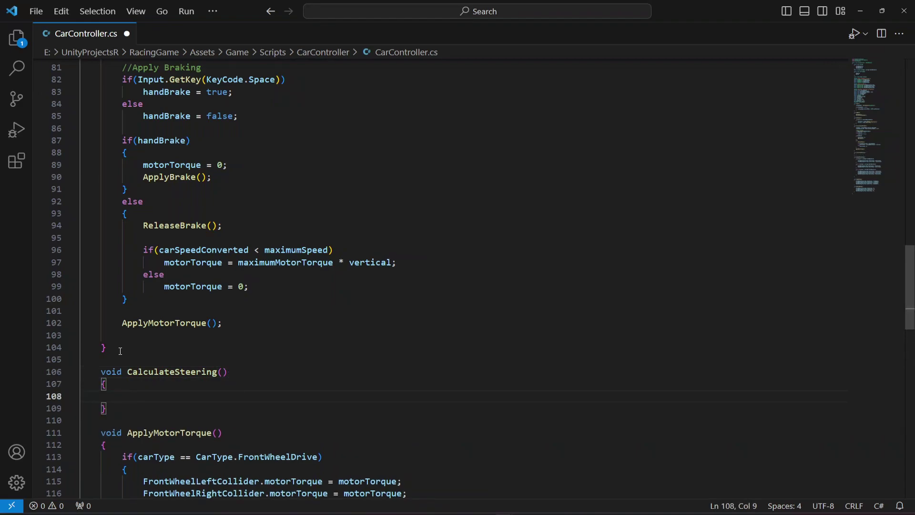
text(tire)
key(Tab)
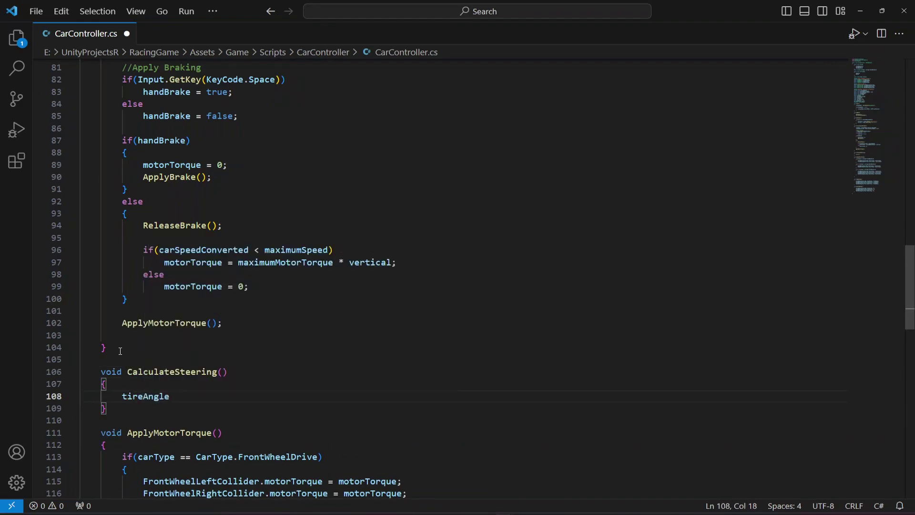
text( = max)
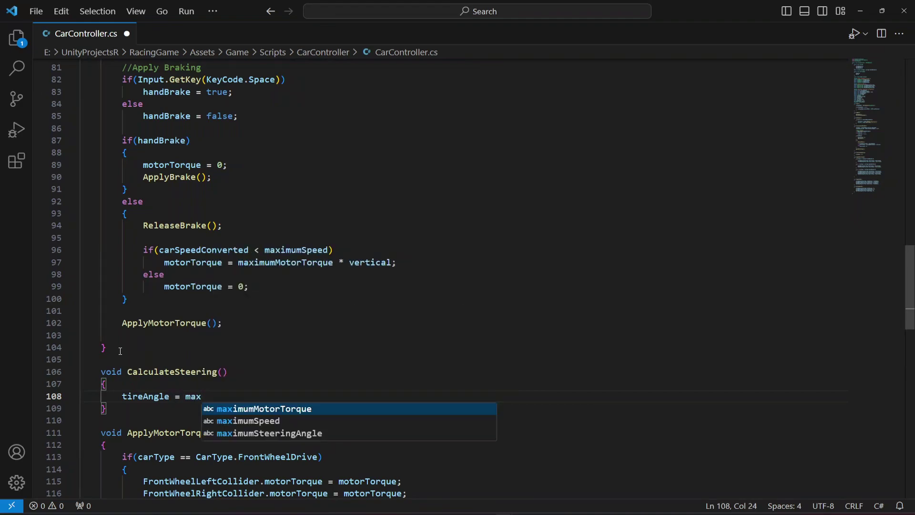
key(Down)
key(Down)
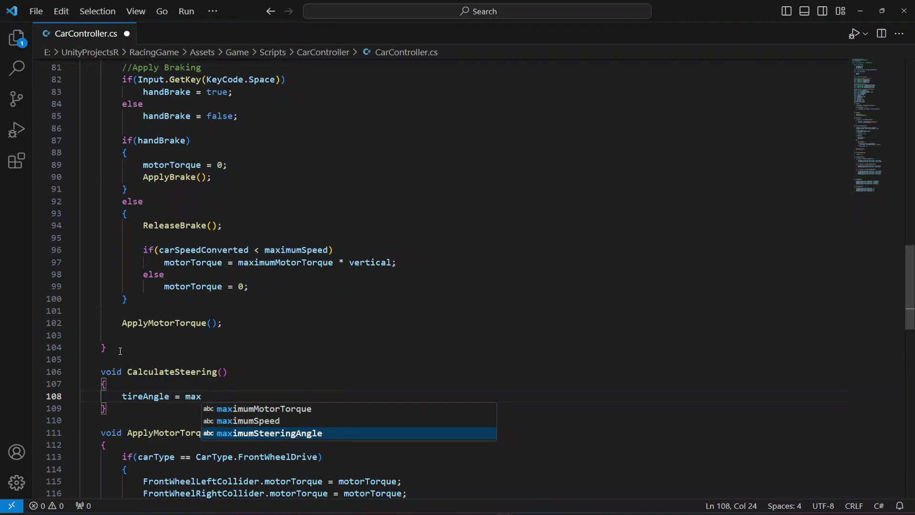
key(Tab)
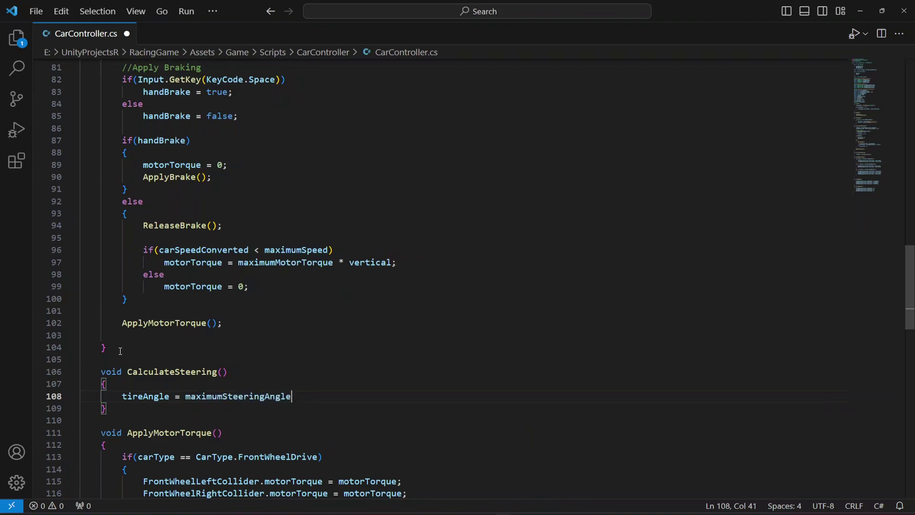
text(* )
text(ho)
key(Tab)
text(;)
key(Return)
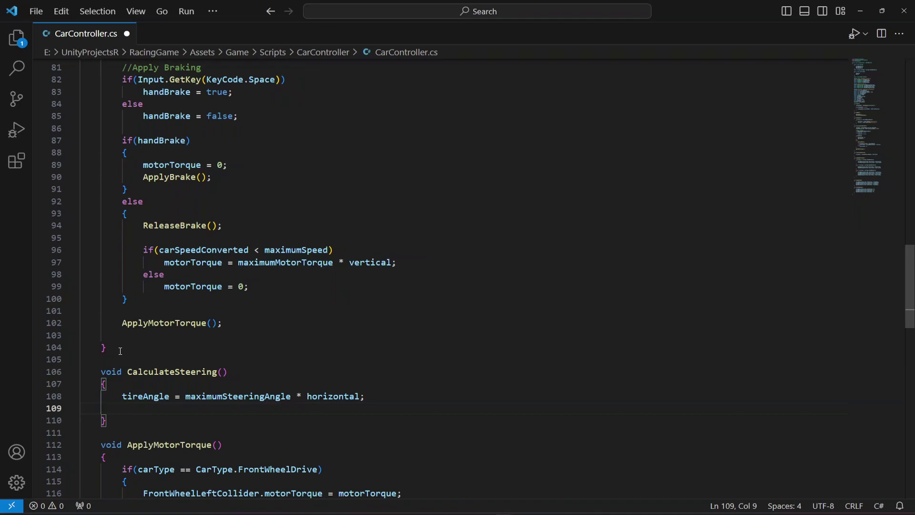
text(Fro)
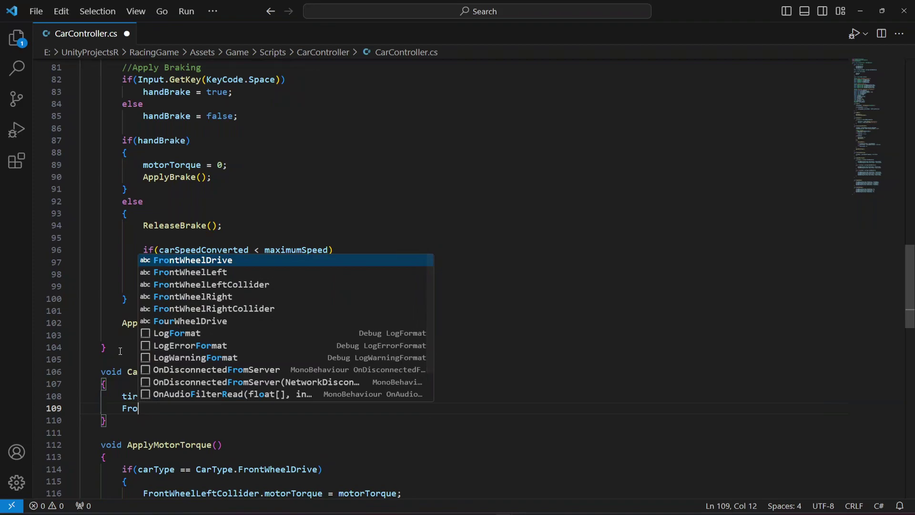
Step: Add FrontWheelLeftCollider.steerAngle = tireAngle; inside CalculateSteering
key(Down)
key(Down)
key(Return)
text(.steerAng;e)
key(BackSpace)
key(BackSpace)
text(le = )
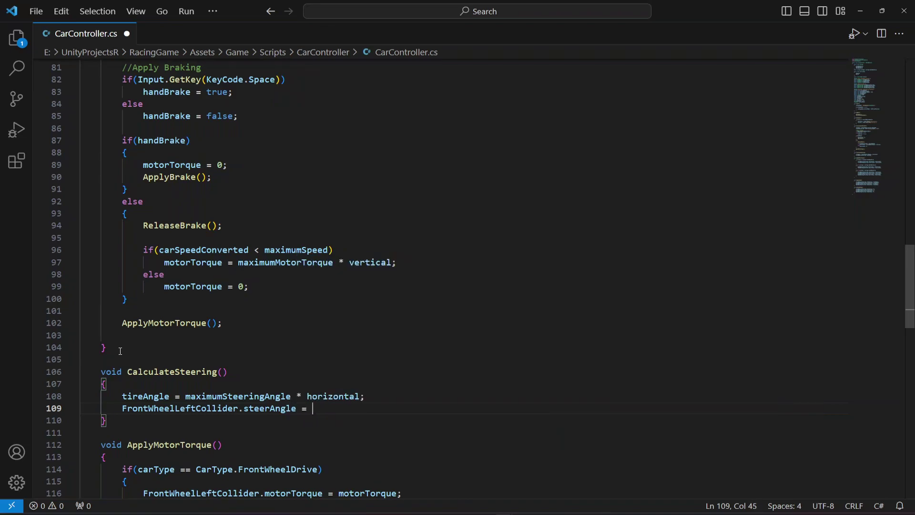
text(tire)
key(Tab)
text(;)
Step: Duplicate that line for FrontWheelRightCollider and save the script
key(shift+Home)
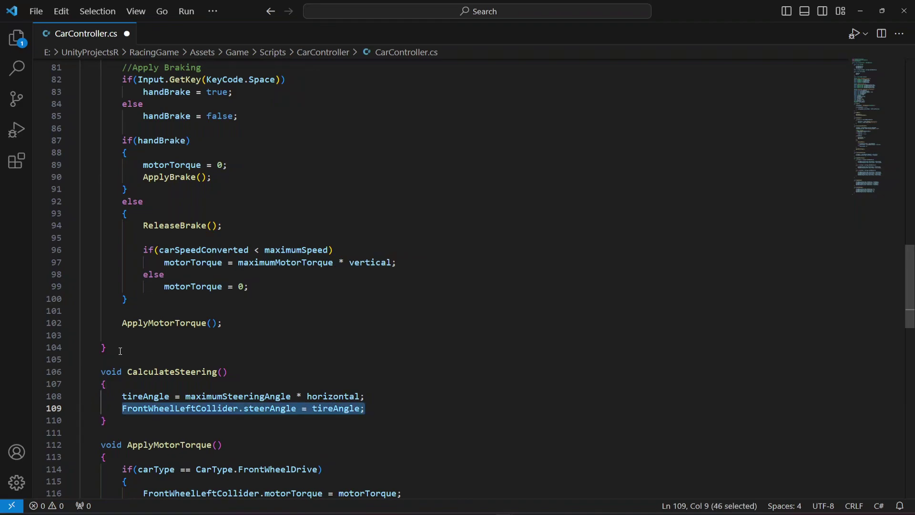
key(ctrl+c)
key(End)
key(Return)
key(ctrl+v)
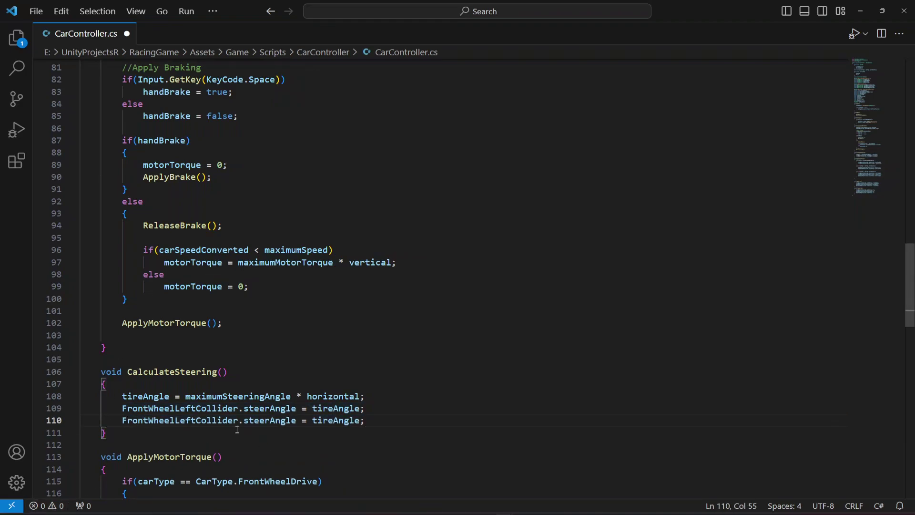
drag(175, 420, 195, 419)
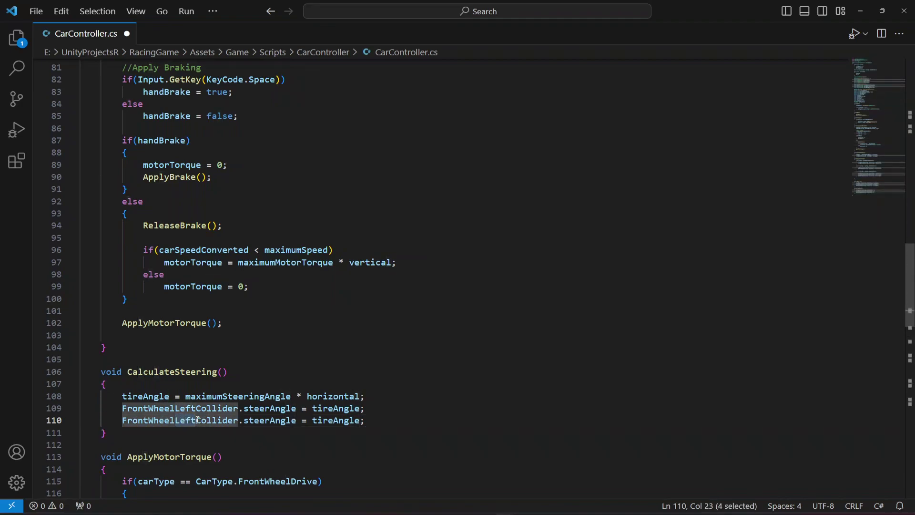
text(Right)
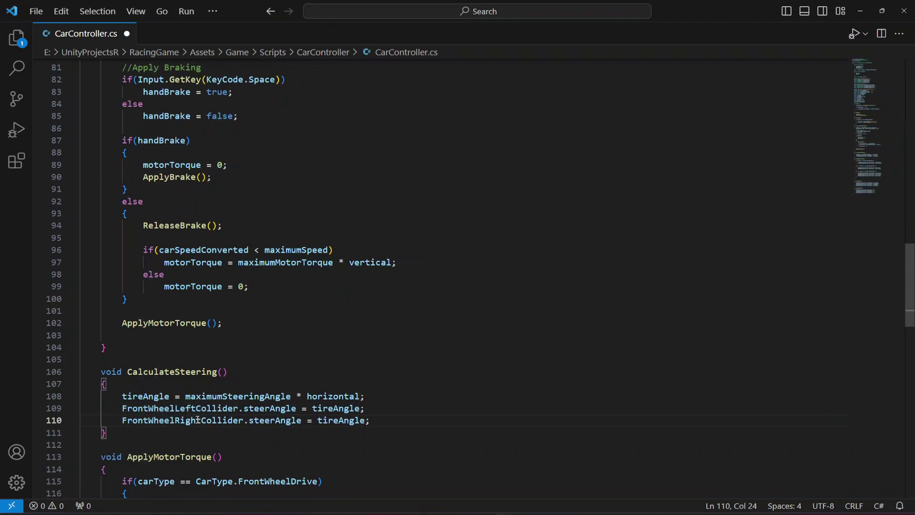
click(381, 422)
key(ctrl+s)
Step: Call CalculateSteering() in Update after CalculateCarMovement(), save, and return to Unity
drag(127, 371, 291, 371)
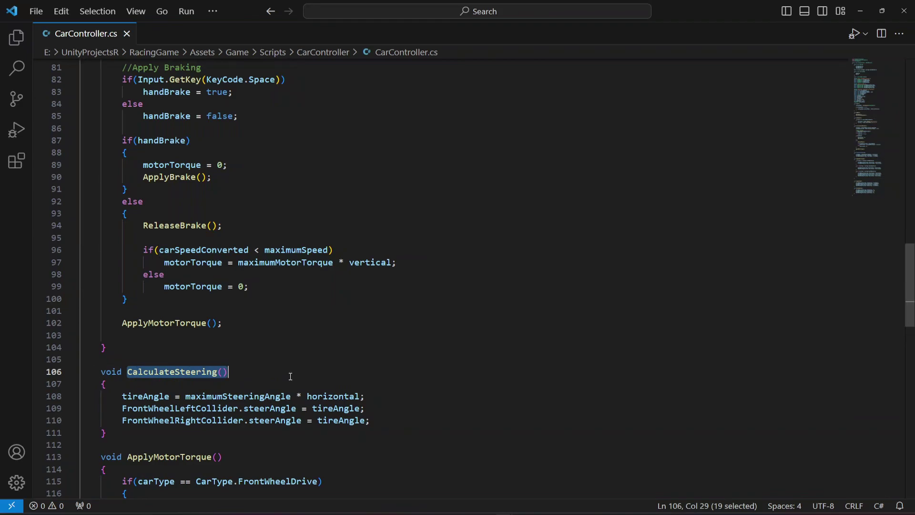
scroll(290, 377, up, 5)
scroll(288, 378, up, 5)
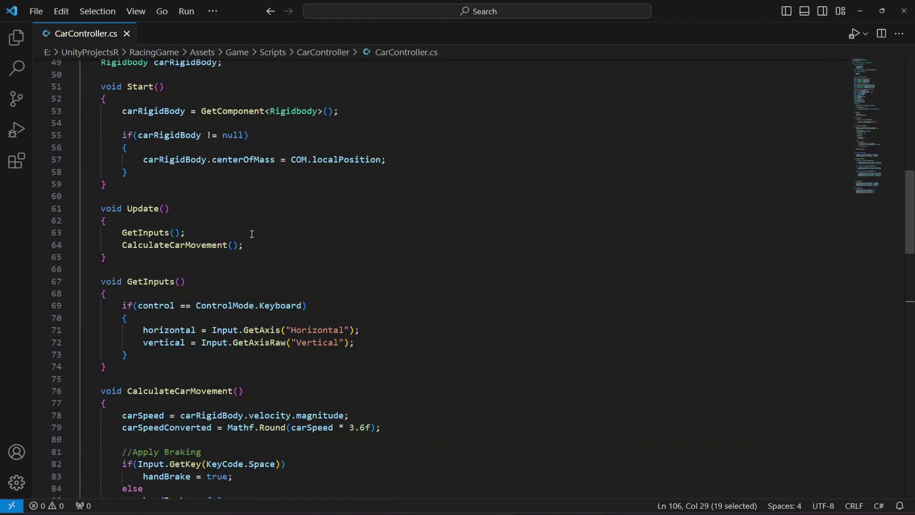
click(280, 247)
key(Return)
key(ctrl+v)
text(;)
key(ctrl+s)
click(280, 247)
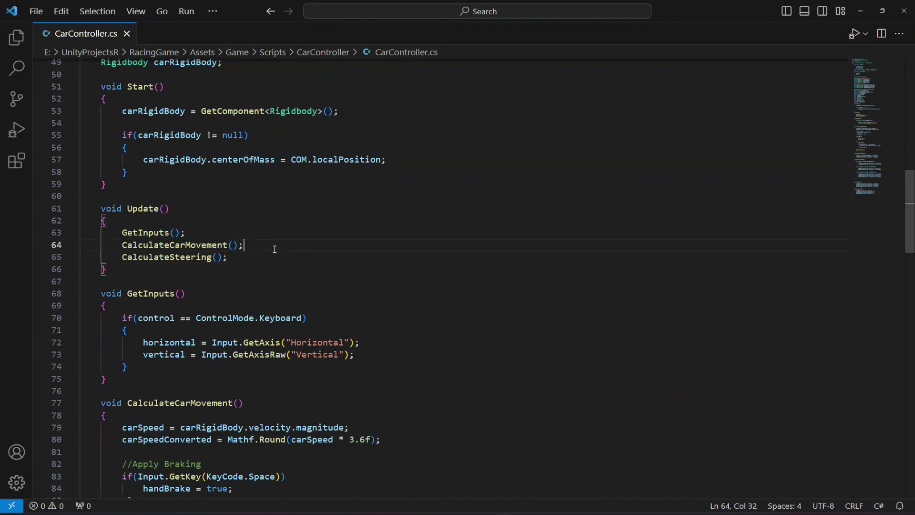
key(alt+Tab)
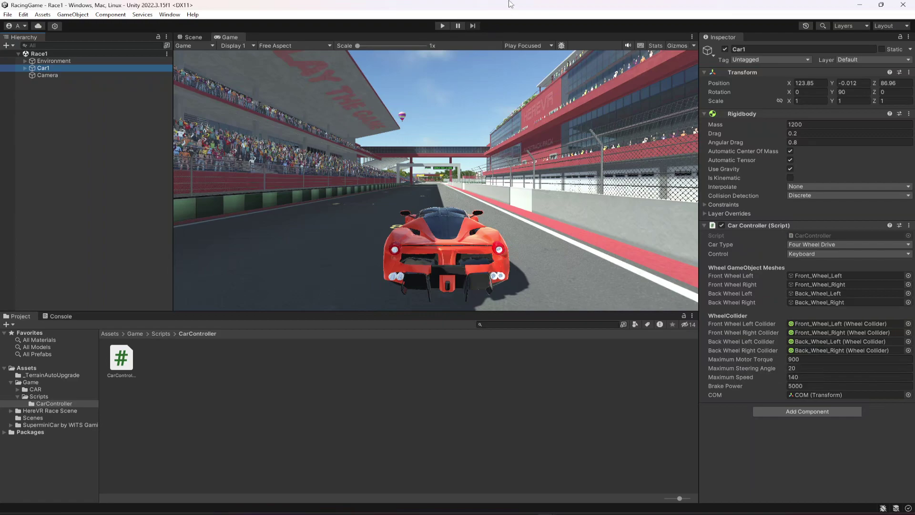
Step: Play the game and drive the car forward and back with W/S, steering with D
click(442, 27)
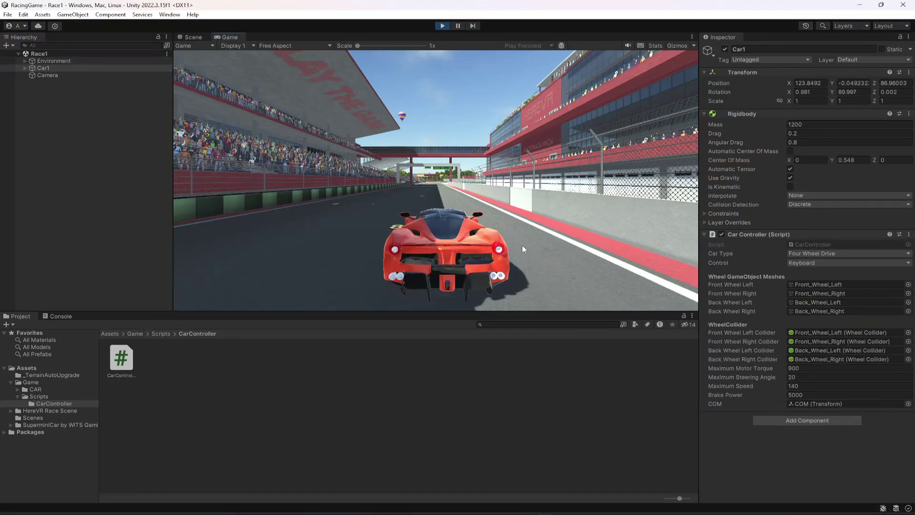
key(w)
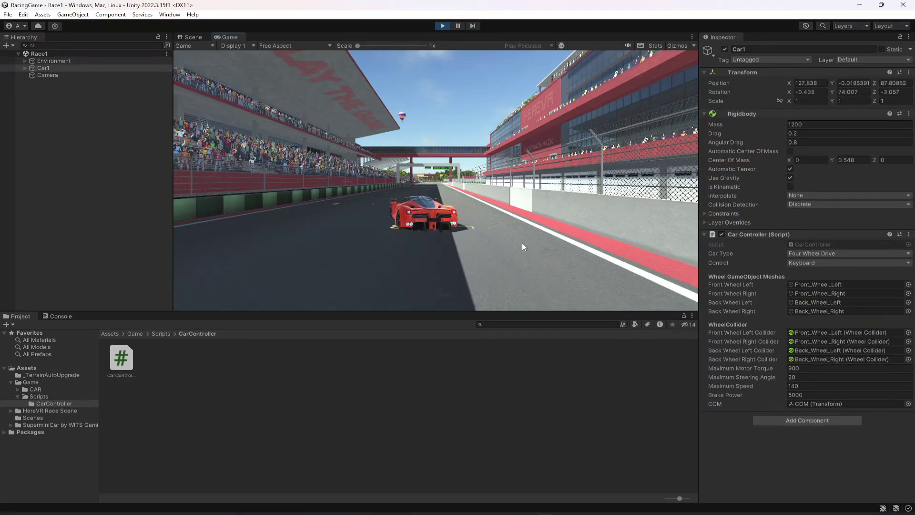
key(s)
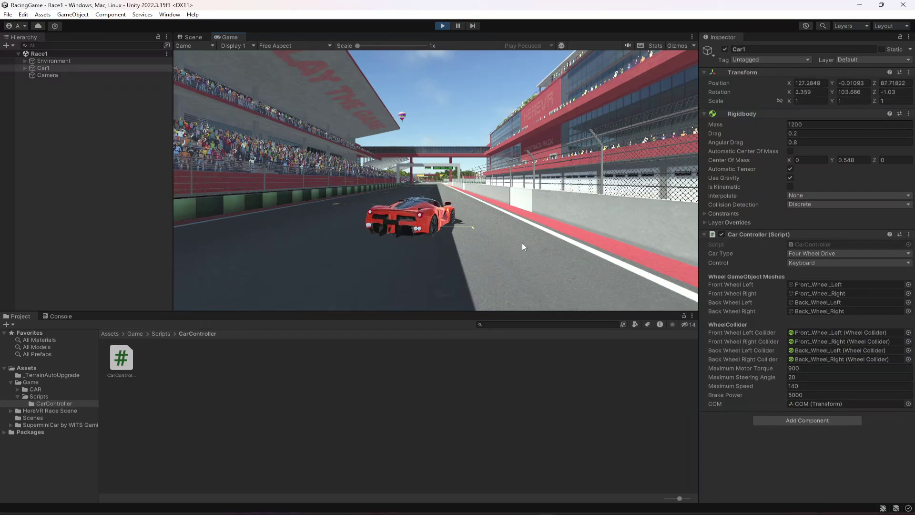
key(w)
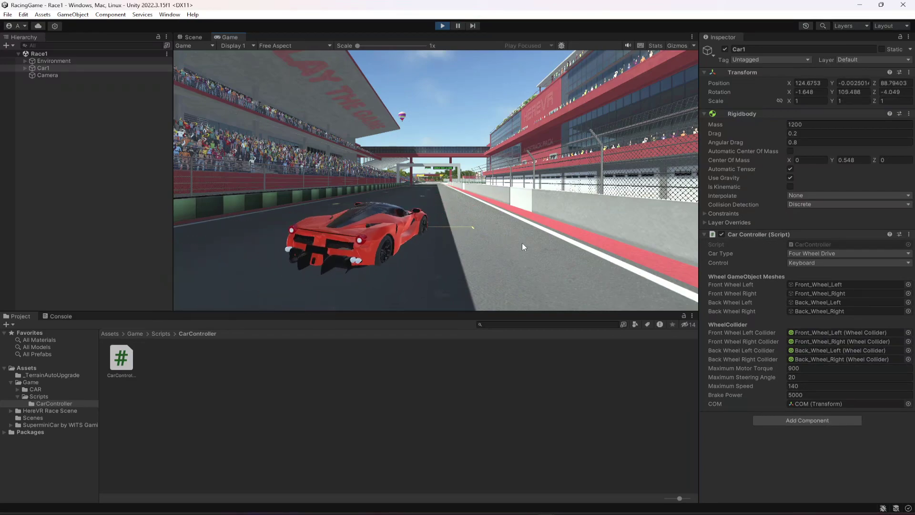
key(w)
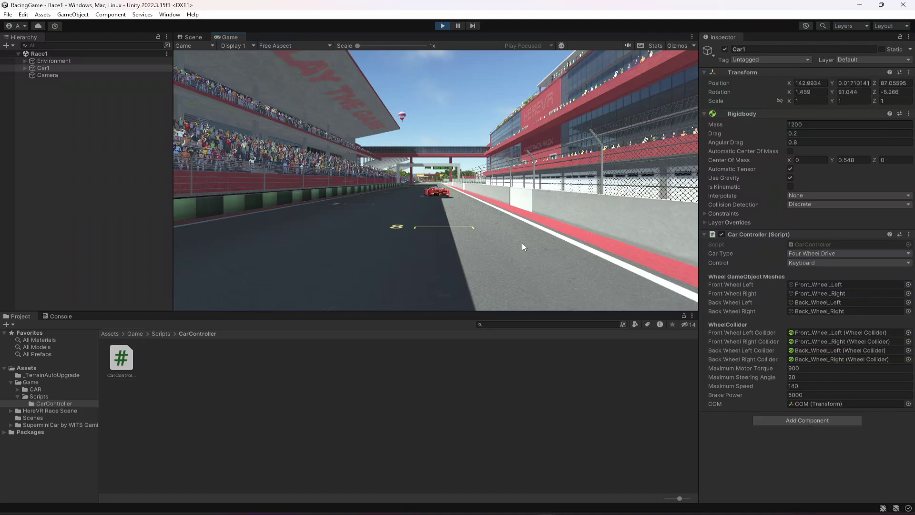
key(s)
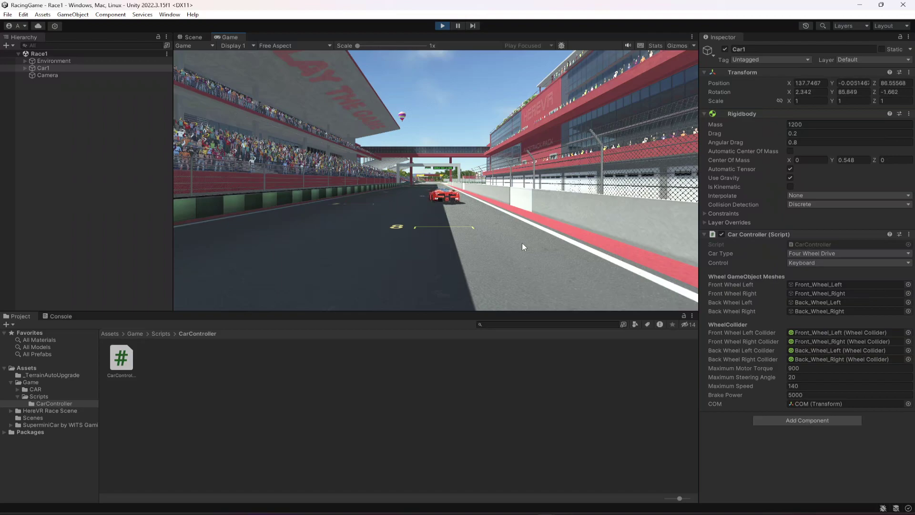
key(s)
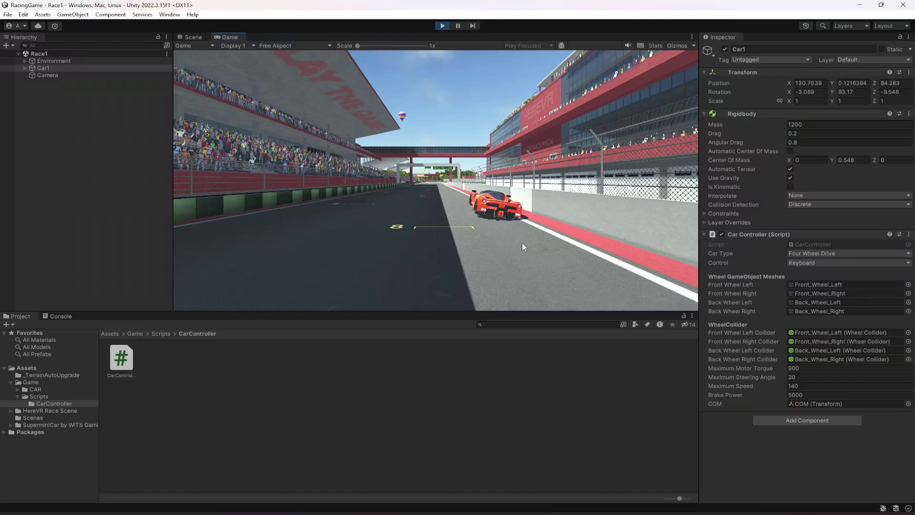
key(w)
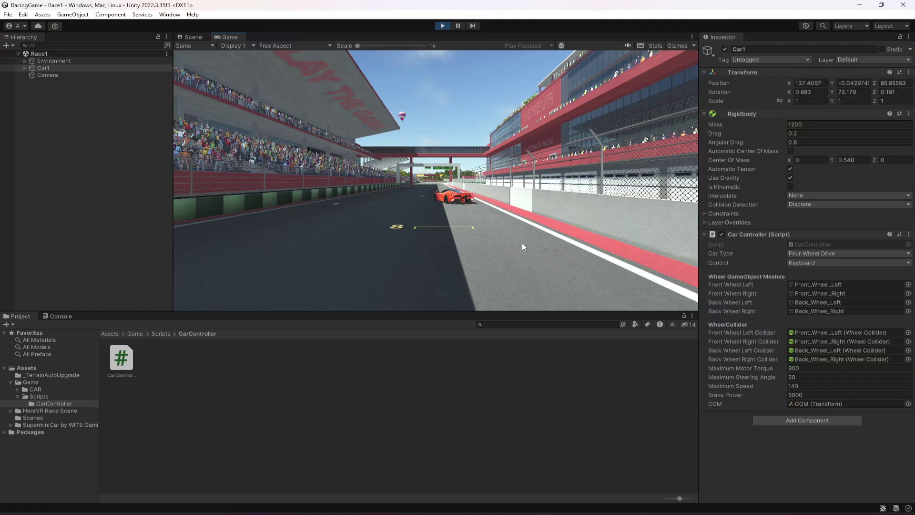
key(d)
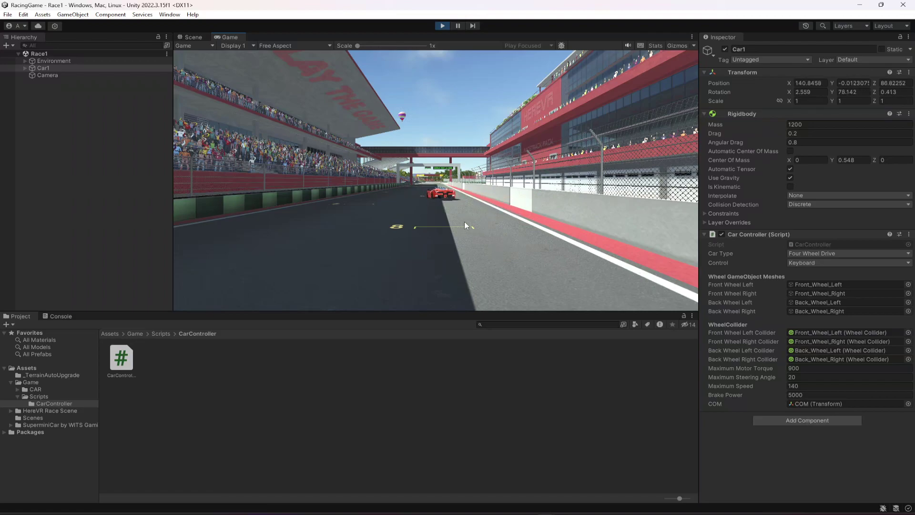
key(s)
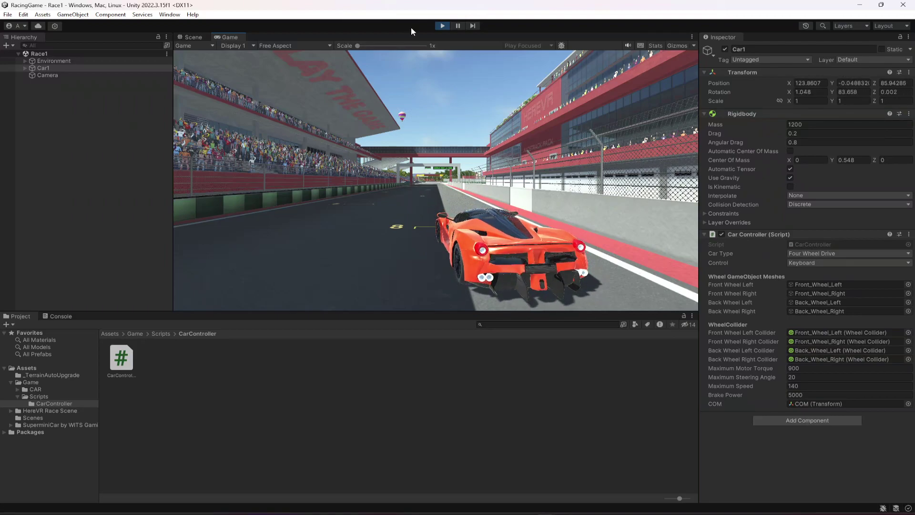
Step: Stop Play mode and delete the COM object from the hierarchy
click(439, 26)
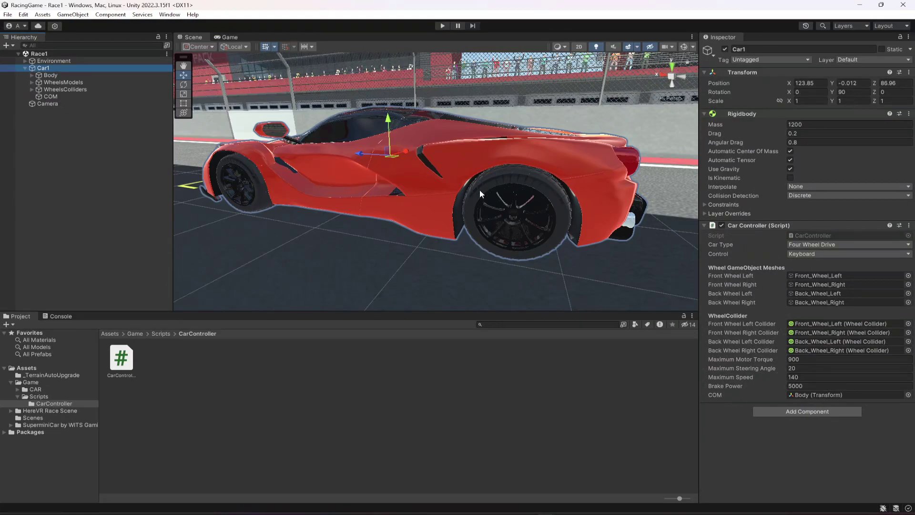
drag(51, 96, 844, 395)
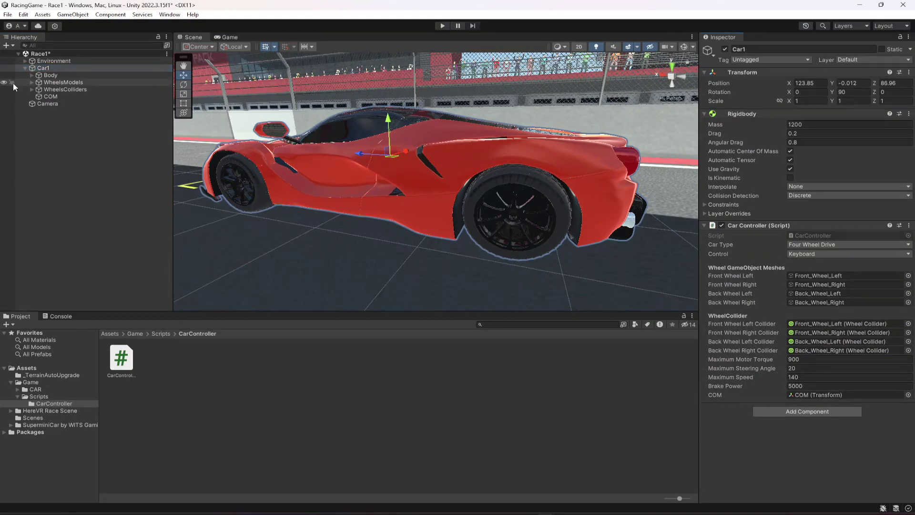
click(68, 96)
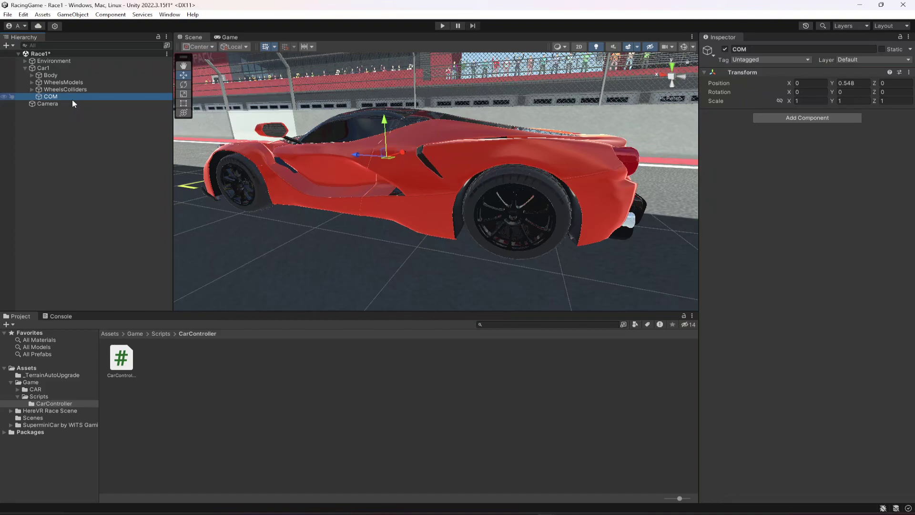
key(Delete)
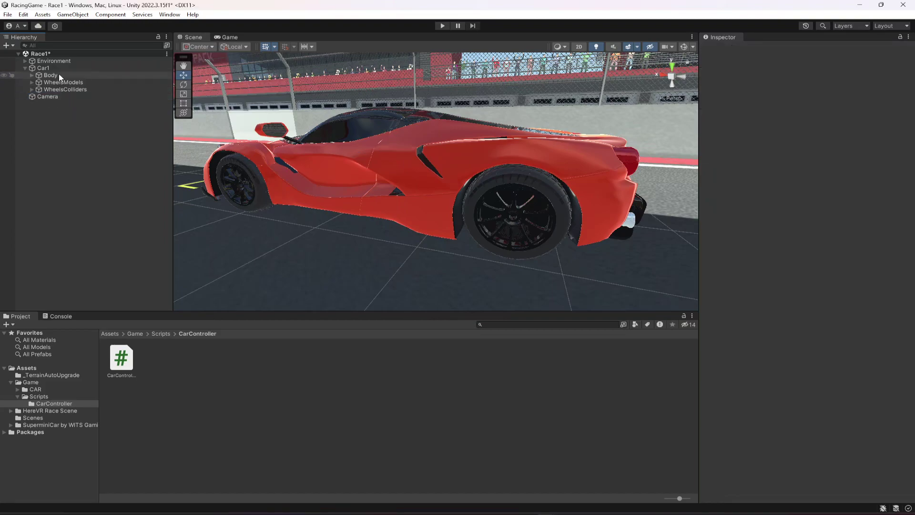
key(ctrl+s)
click(57, 69)
Step: Assign Body to the Car Controller's COM field, save the scene, and play in Game view
mouse_move(44, 69)
mouse_down()
mouse_move(783, 394)
mouse_move(812, 398)
mouse_up()
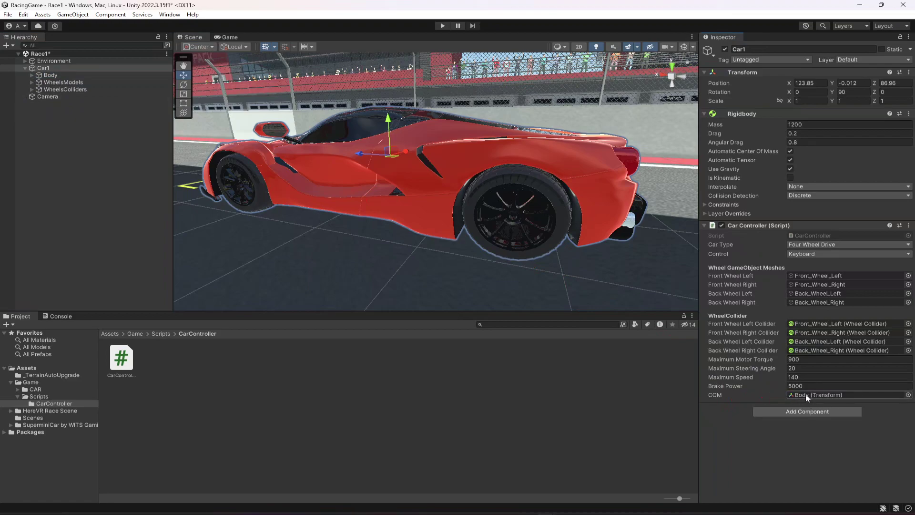
key(ctrl+s)
click(228, 37)
click(442, 26)
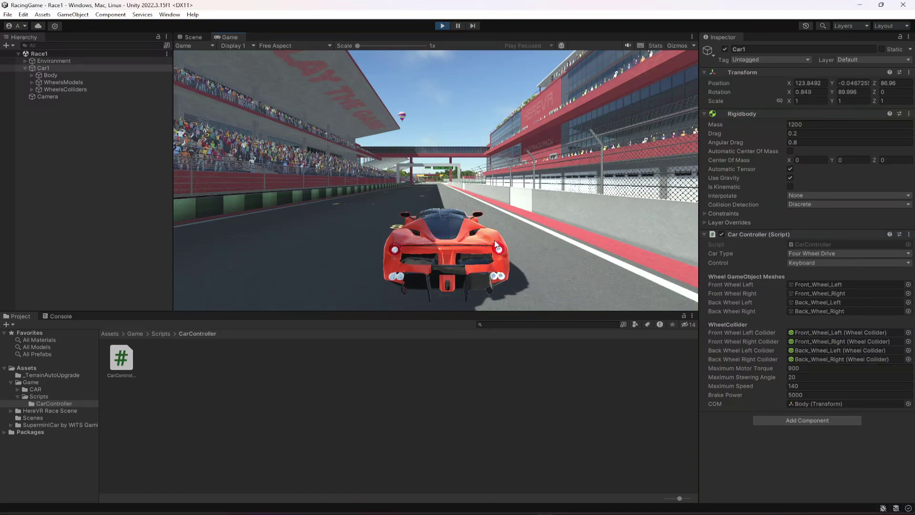
Step: Drive and steer the car with W, A and S, then stop Play mode
key(w)
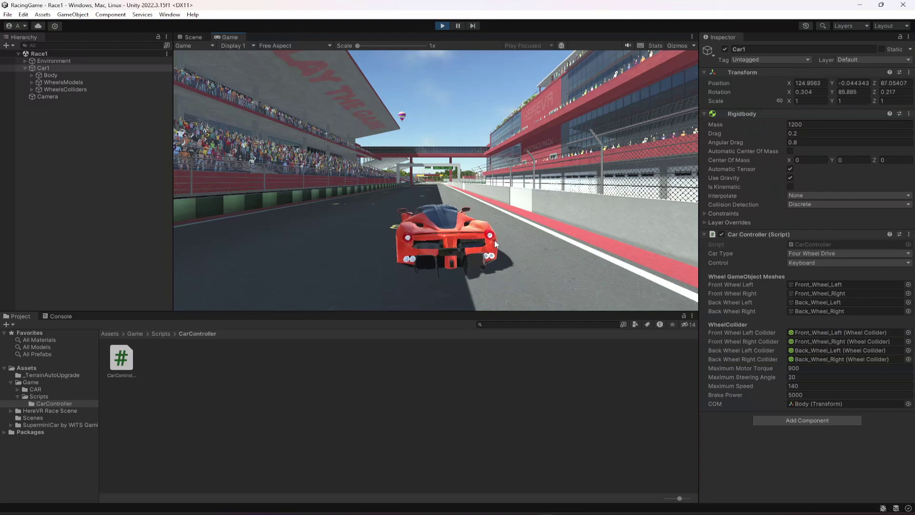
key(a)
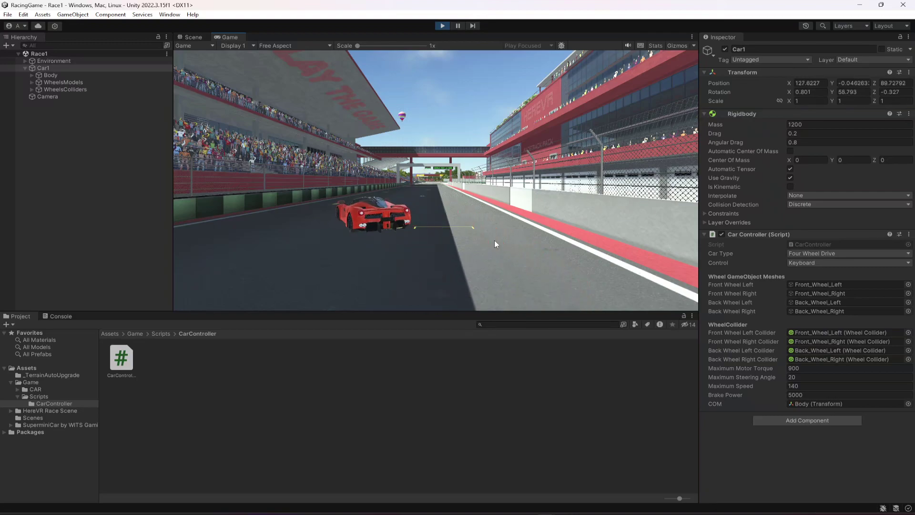
key(s)
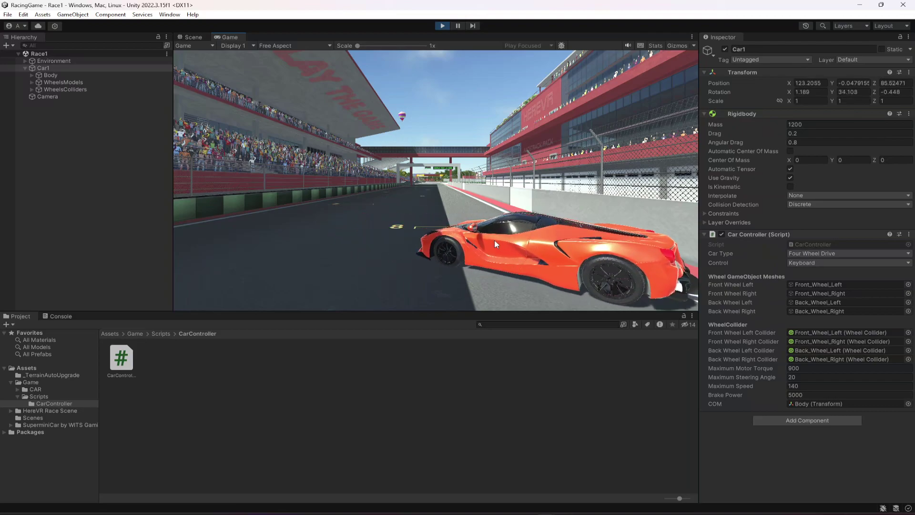
key(w)
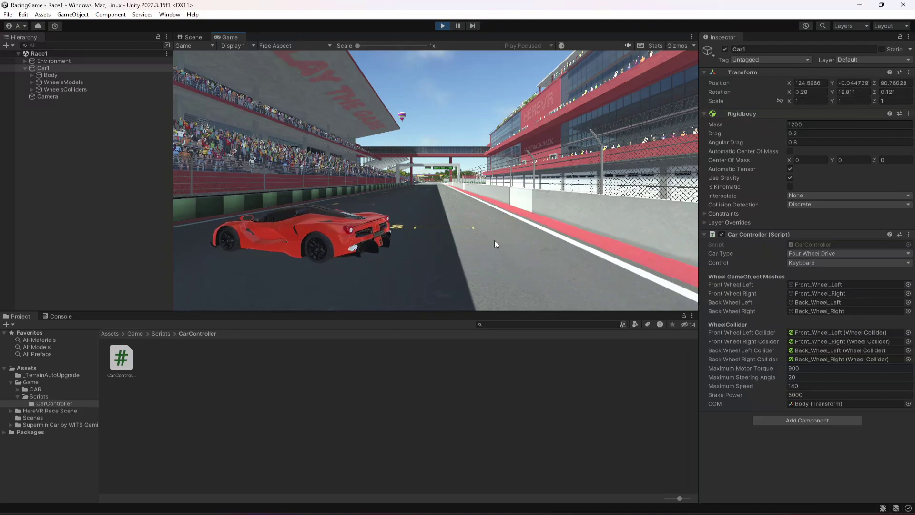
key(s)
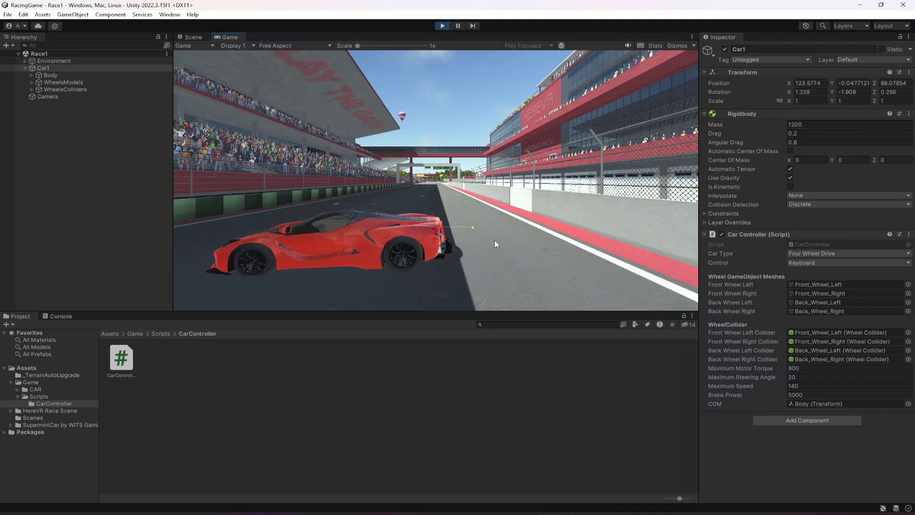
key(s)
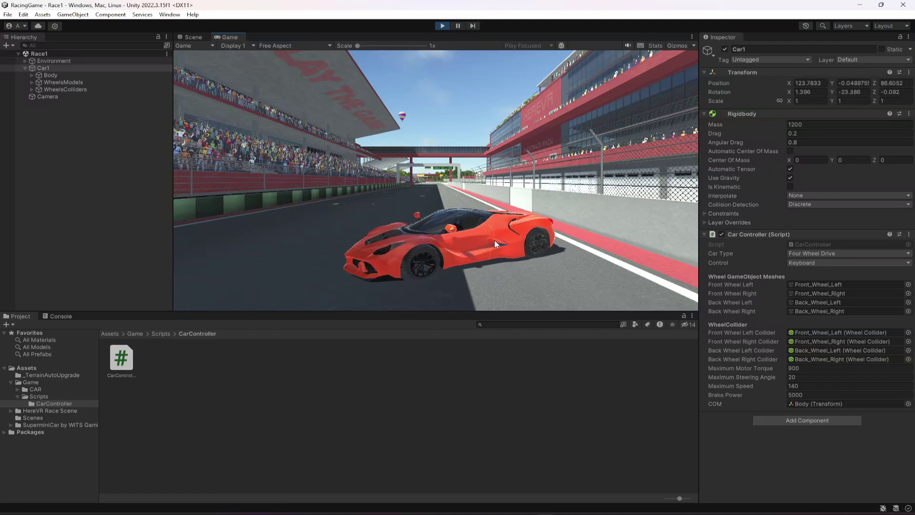
key(w)
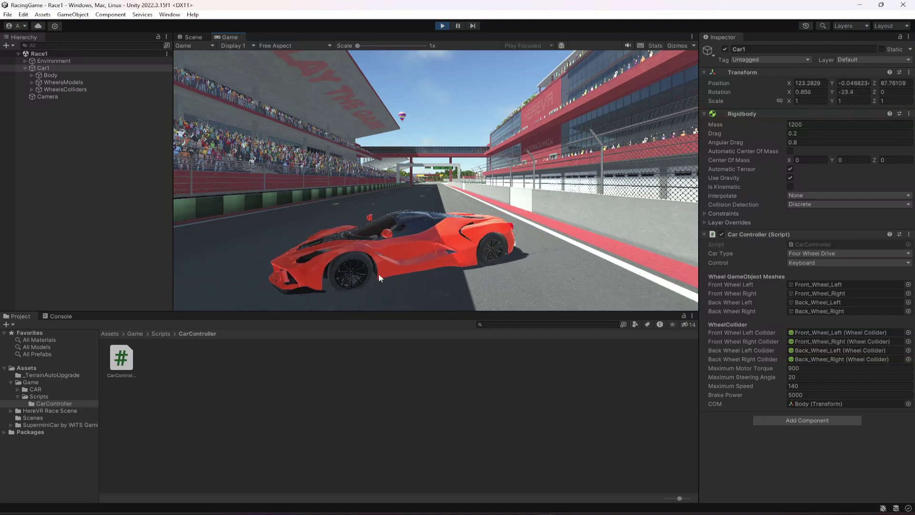
click(443, 26)
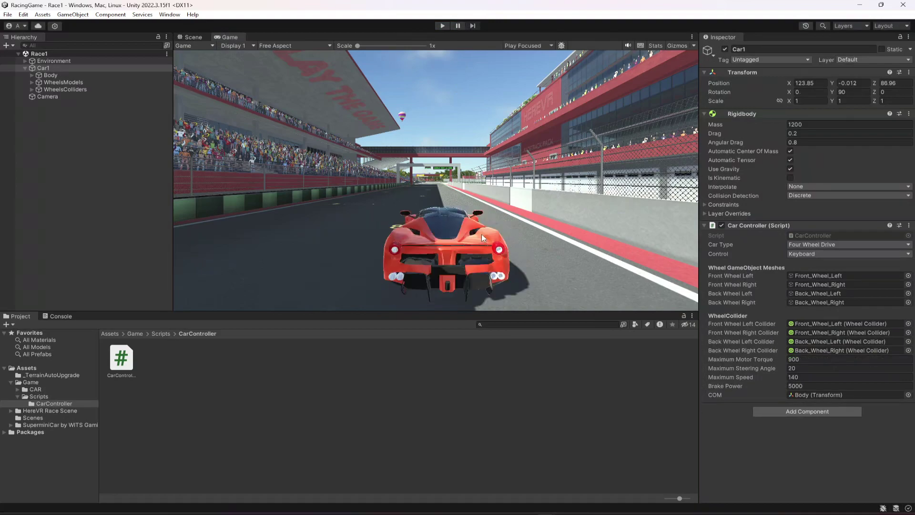